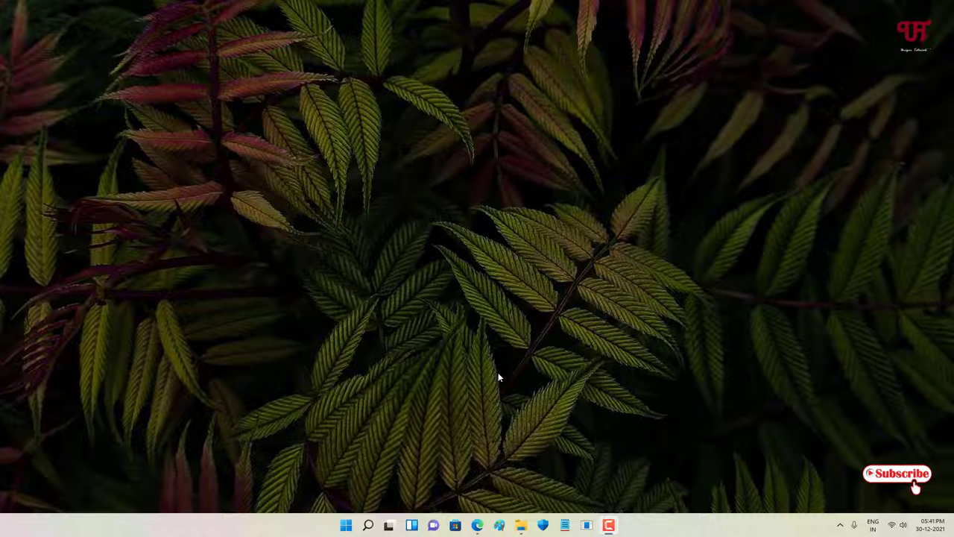
- Switch to Microsoft Edge, open the calibre website's download page from the search results, and close the browser after viewing the available versions
{"action": "left_click", "coordinate": [477, 525]}
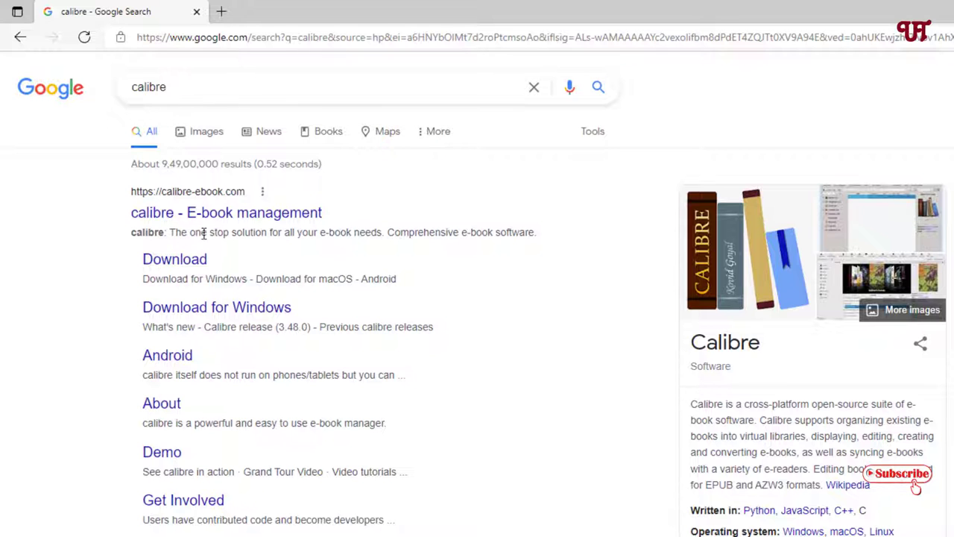
{"action": "left_click", "coordinate": [191, 215]}
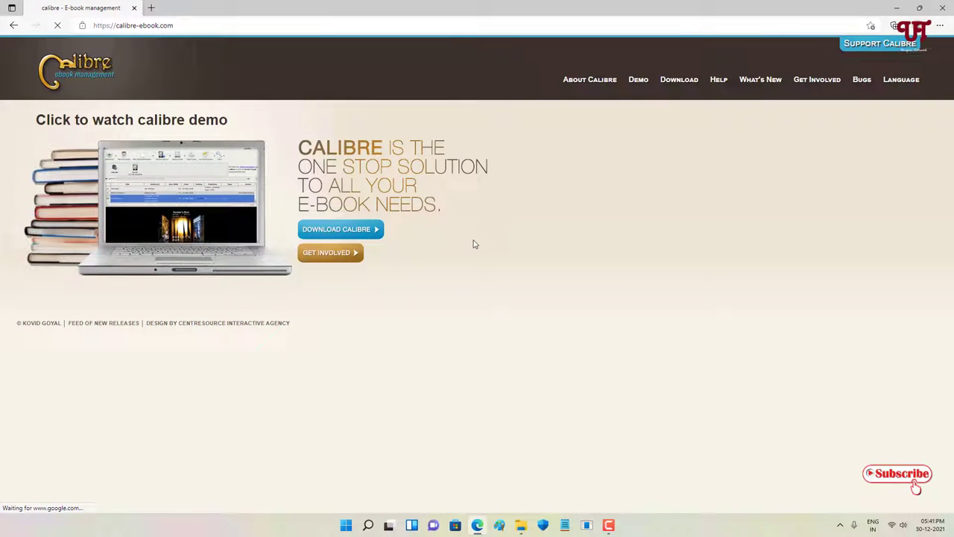
{"action": "left_click", "coordinate": [361, 234]}
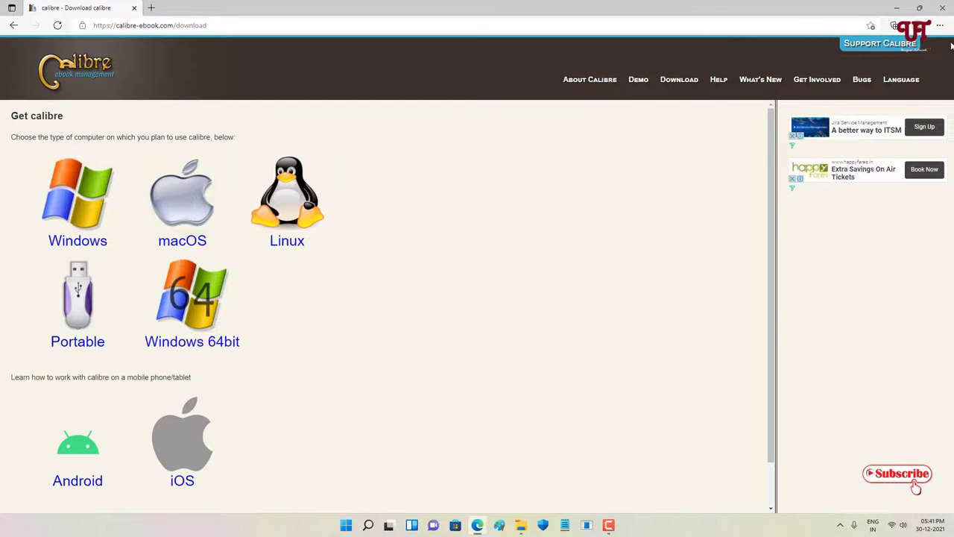
{"action": "left_click", "coordinate": [942, 8]}
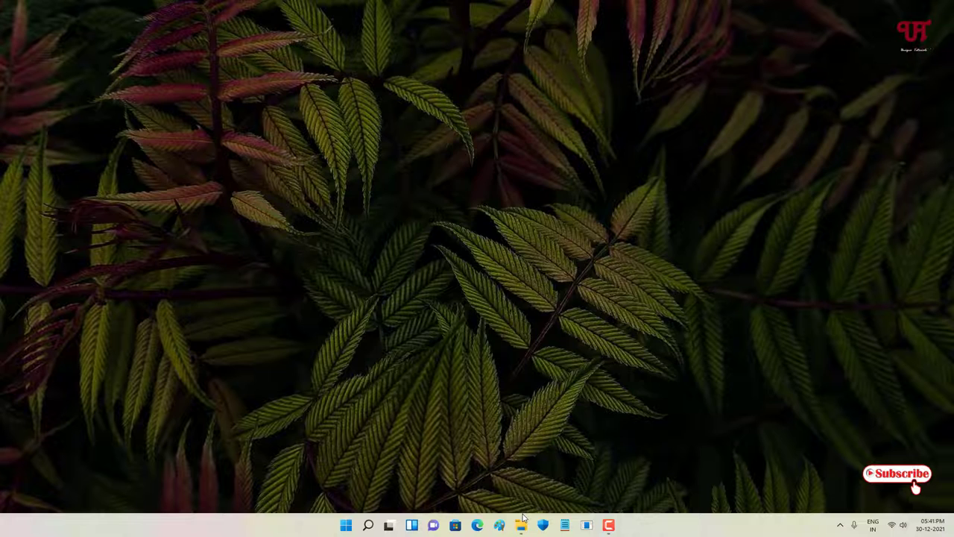
- Launch the calibre-64bit-5.34.0 installer from the Downloads folder in File Explorer and close the folder window
{"action": "left_click", "coordinate": [521, 524]}
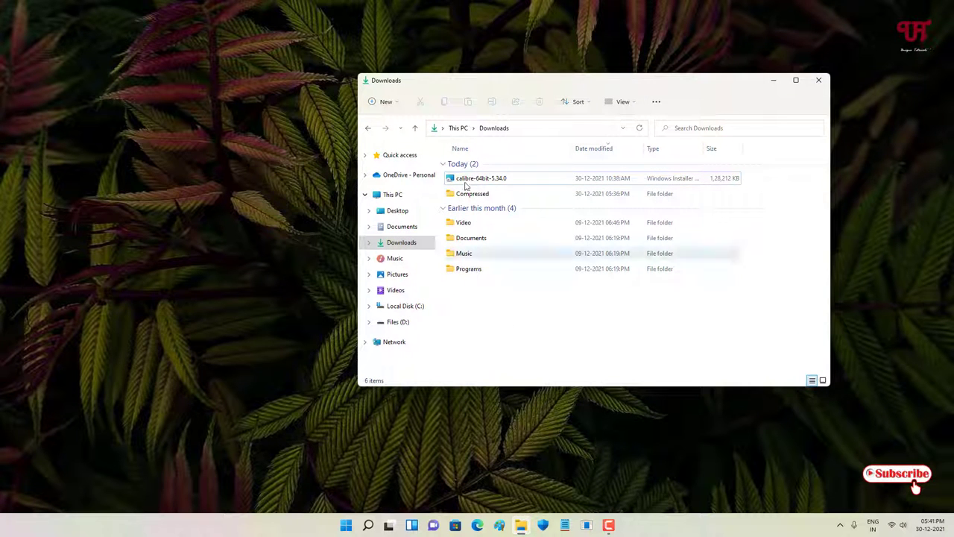
{"action": "left_click", "coordinate": [460, 179]}
{"action": "double_click", "coordinate": [460, 178]}
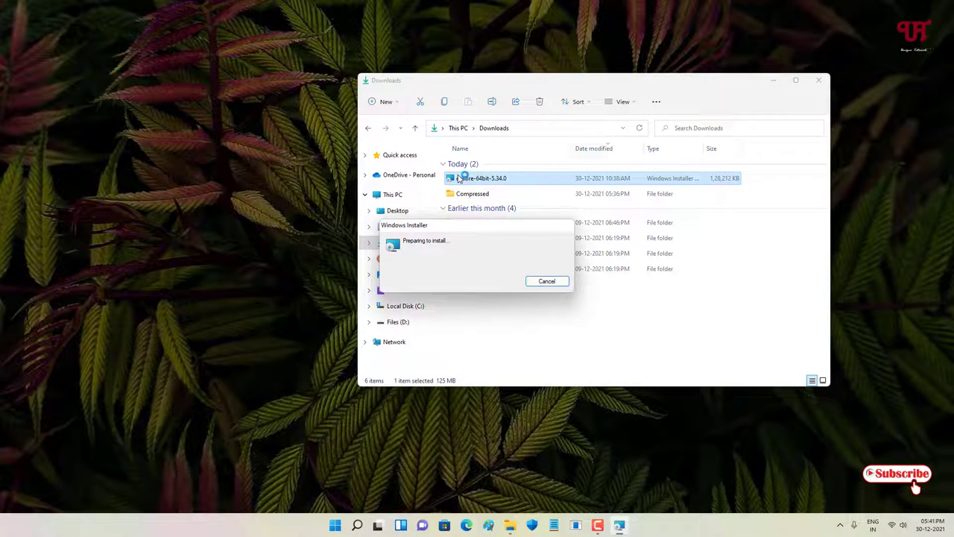
{"action": "left_click", "coordinate": [820, 80]}
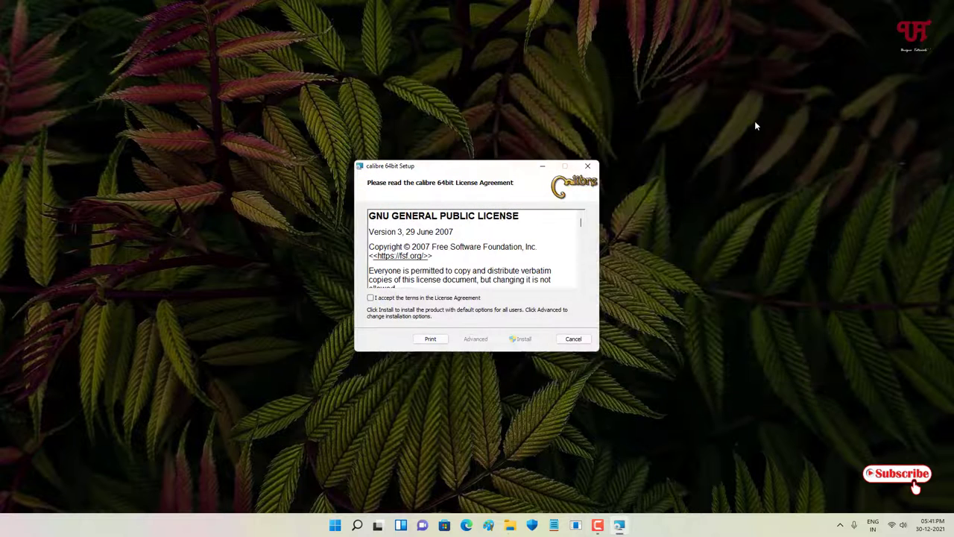
- Accept the license agreement, install calibre 64bit with default options, and finish the setup with Launch calibre enabled
{"action": "left_click", "coordinate": [397, 299]}
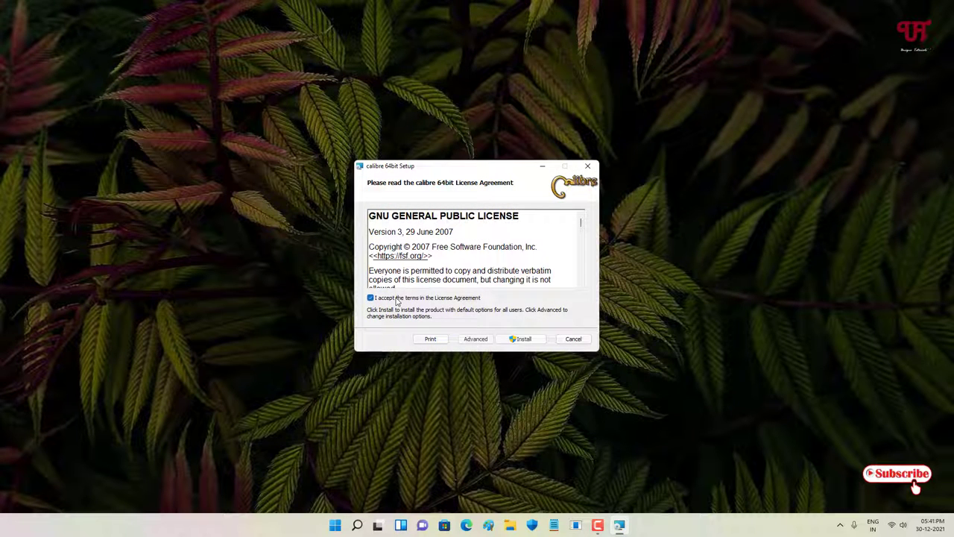
{"action": "left_click", "coordinate": [516, 339]}
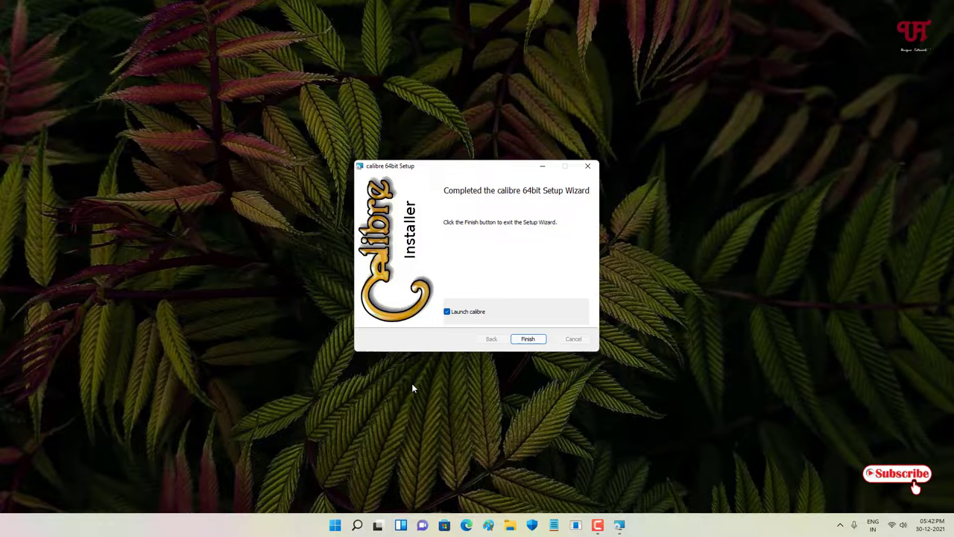
{"action": "left_click", "coordinate": [543, 340]}
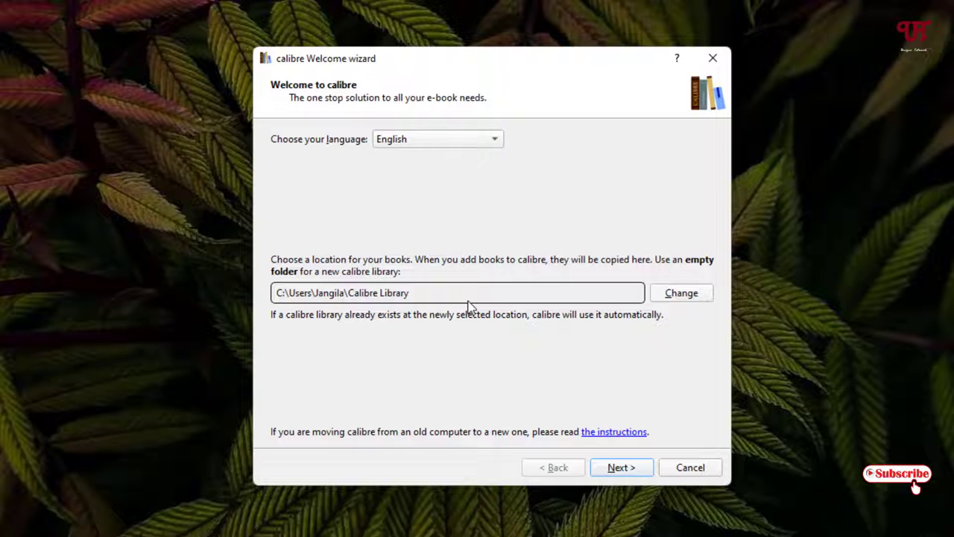
- Complete the Welcome wizard with English, the default Calibre Library location and the Generic e-ink device
{"action": "left_click", "coordinate": [308, 301]}
{"action": "left_click", "coordinate": [620, 467]}
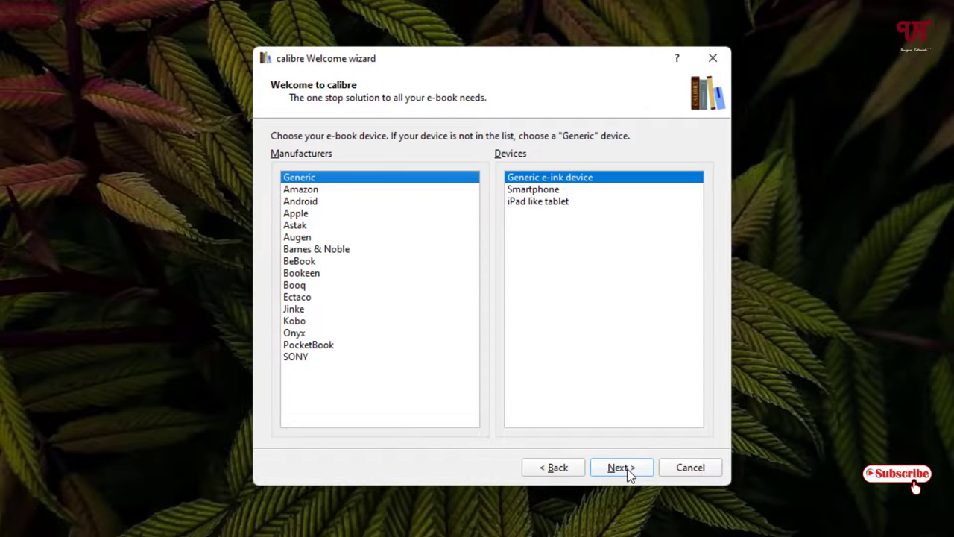
{"action": "left_click", "coordinate": [621, 467]}
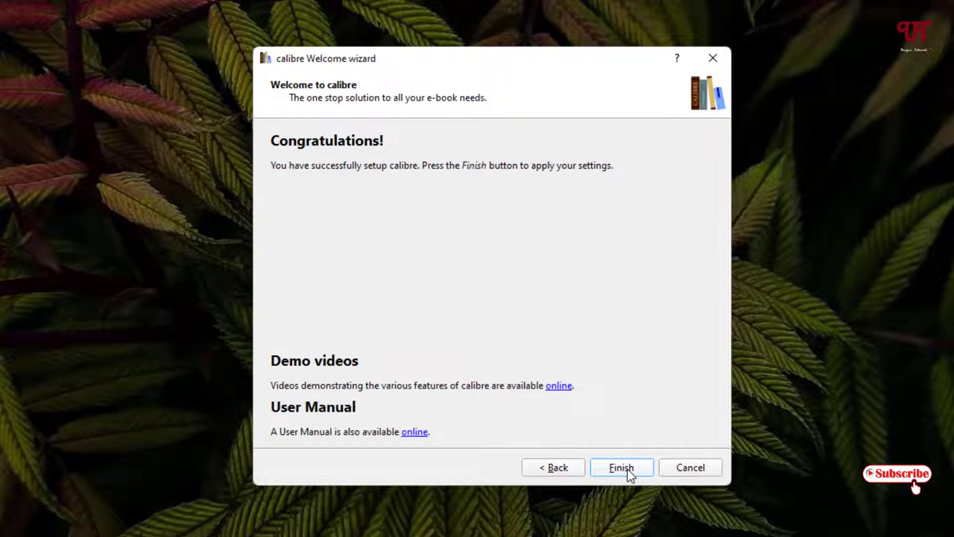
{"action": "left_click", "coordinate": [629, 472]}
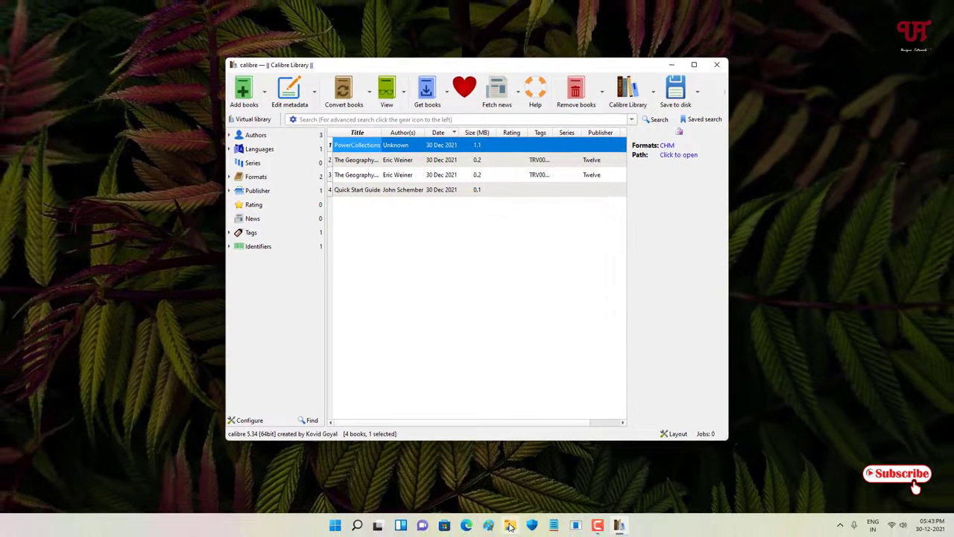
- Add the sample1 EPUB from the books folder in File Explorer to the calibre library, accepting it as a duplicate title
{"action": "right_click", "coordinate": [509, 526]}
{"action": "left_click", "coordinate": [477, 451]}
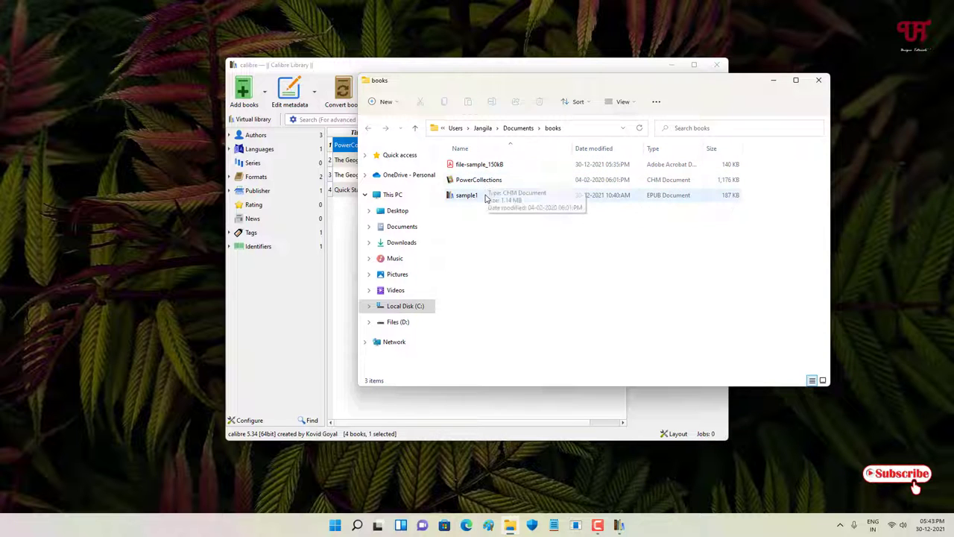
{"action": "left_click_drag", "start_coordinate": [540, 85], "coordinate": [662, 107]}
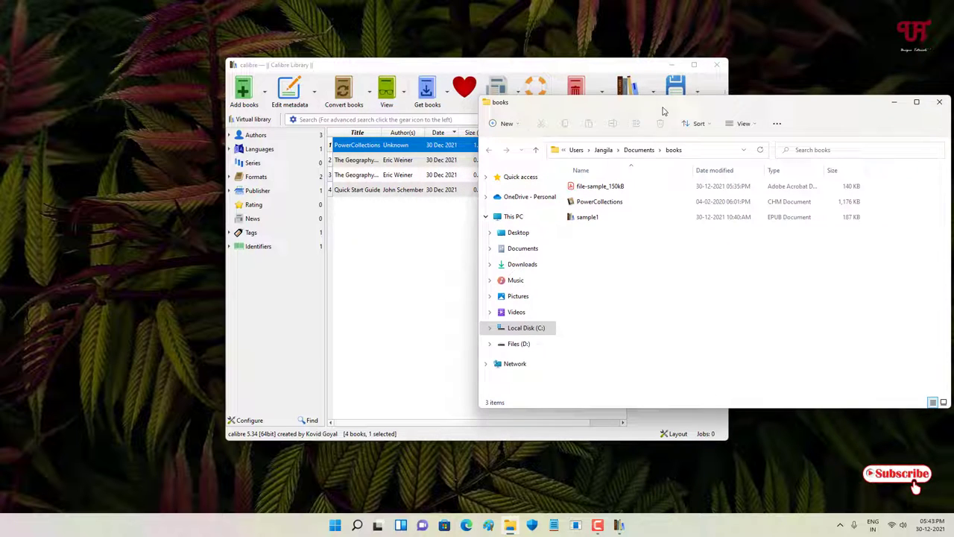
{"action": "left_click_drag", "start_coordinate": [592, 218], "coordinate": [408, 265]}
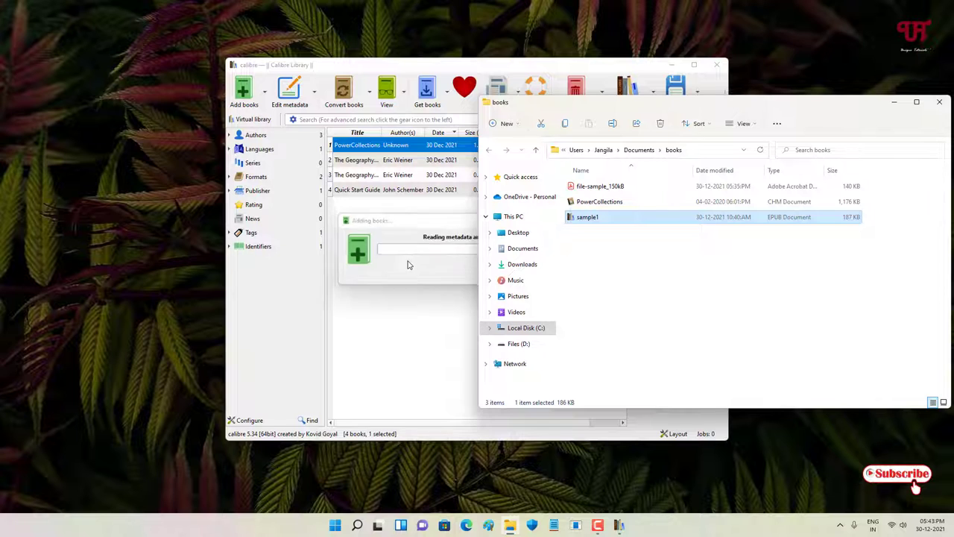
{"action": "left_click", "coordinate": [443, 282]}
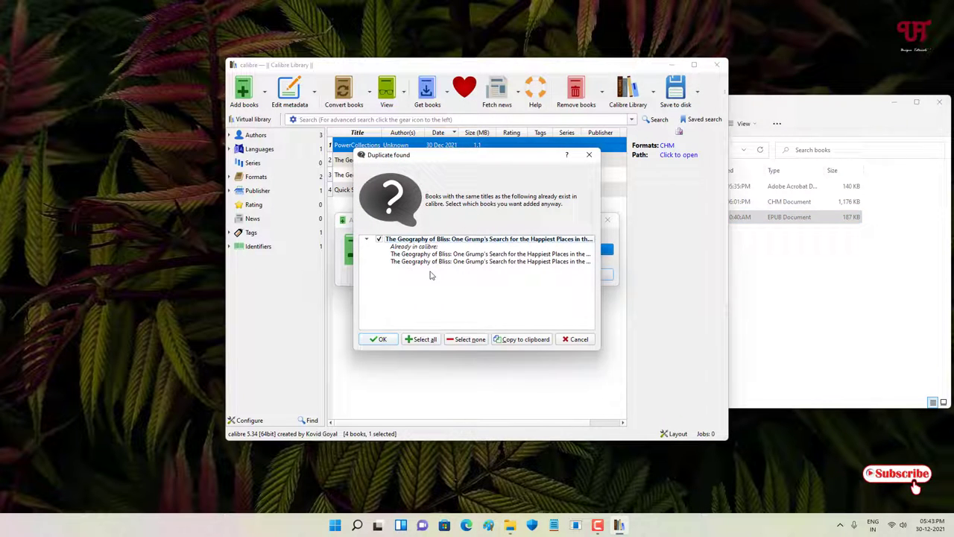
{"action": "left_click", "coordinate": [381, 339]}
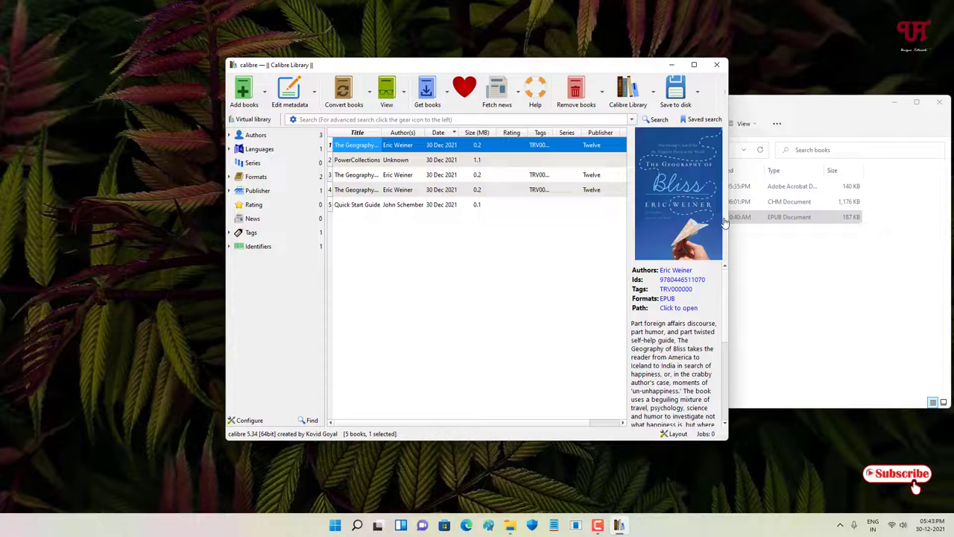
- Widen the calibre window, open the newly added The Geography of Bliss in the E-book viewer, page through it, and close the viewer
{"action": "left_click_drag", "start_coordinate": [728, 215], "coordinate": [866, 209]}
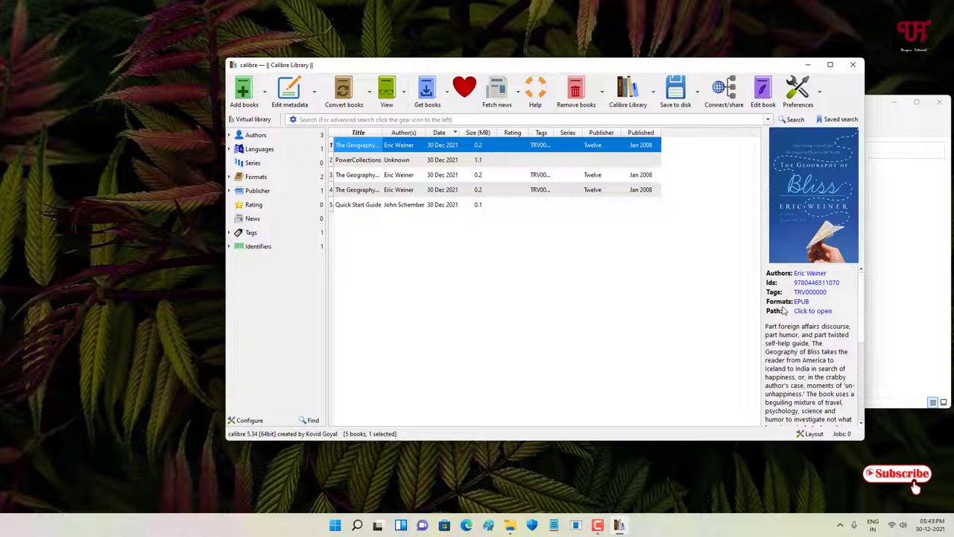
{"action": "double_click", "coordinate": [356, 146]}
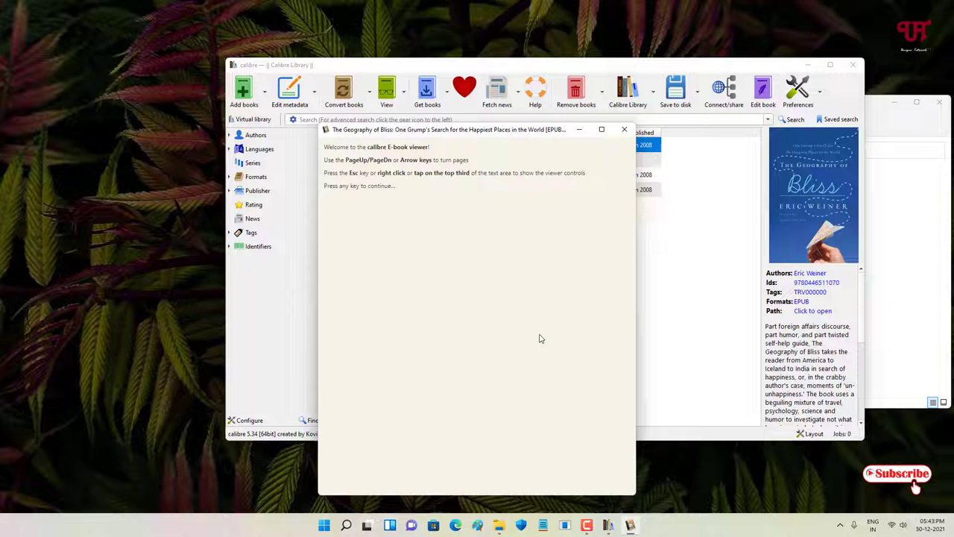
{"action": "left_click", "coordinate": [612, 331]}
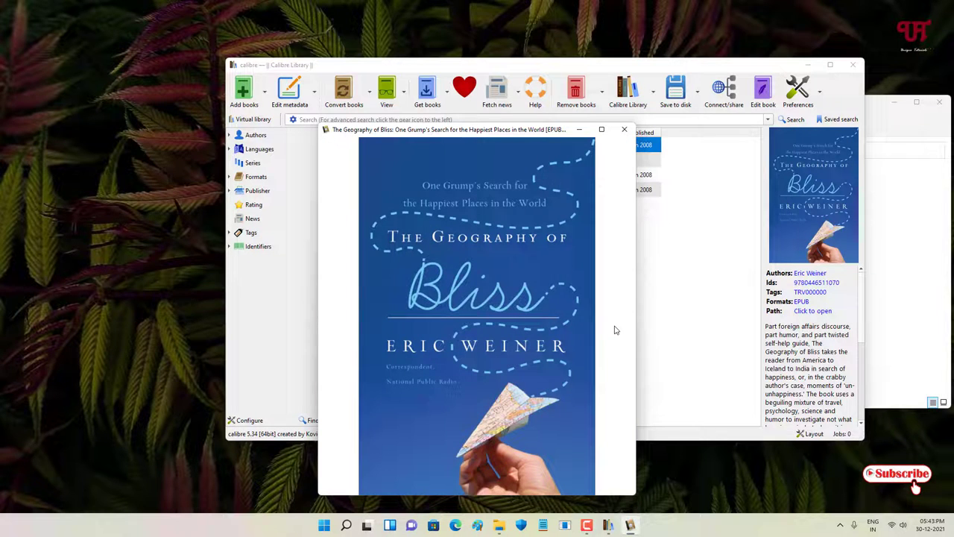
{"action": "left_click", "coordinate": [615, 404]}
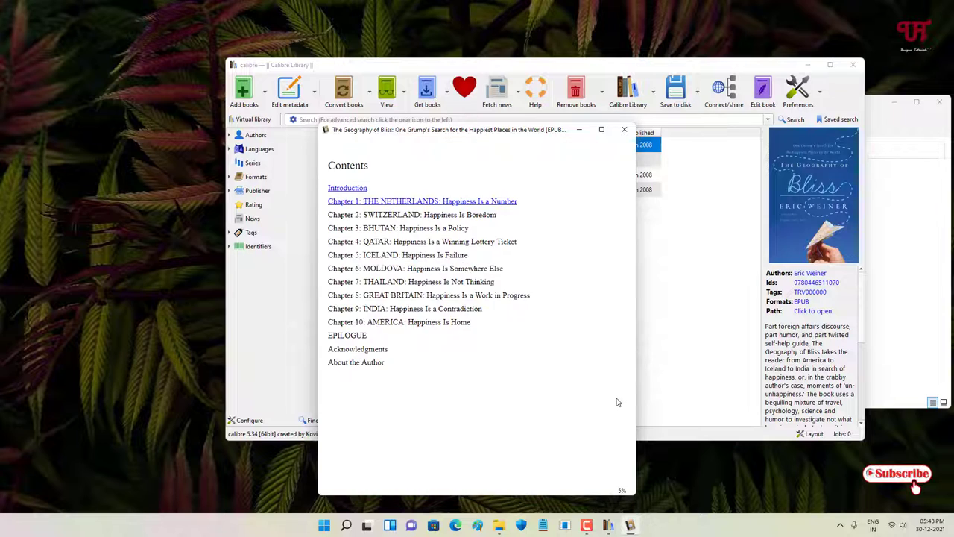
{"action": "left_click", "coordinate": [616, 402]}
{"action": "left_click", "coordinate": [618, 401]}
{"action": "left_click", "coordinate": [617, 401]}
{"action": "left_click", "coordinate": [618, 401]}
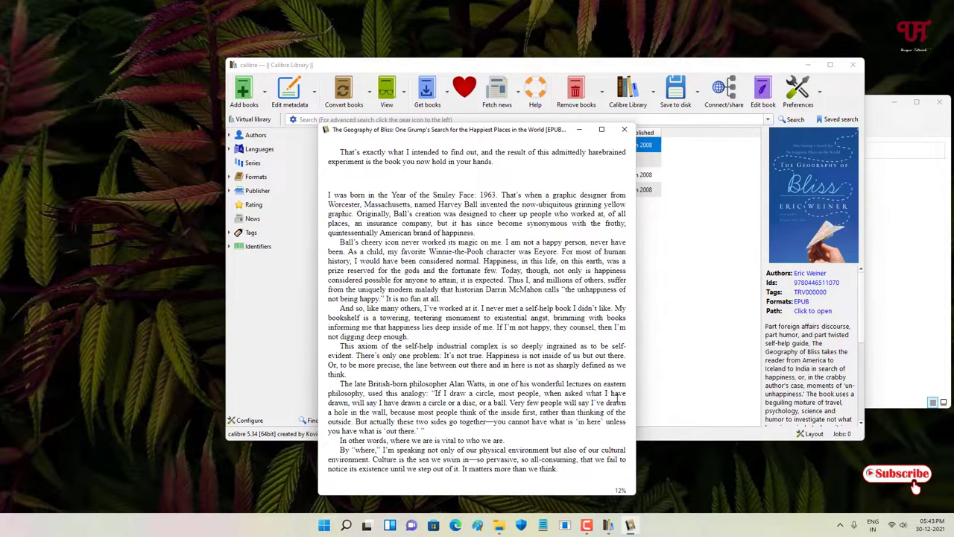
{"action": "left_click", "coordinate": [617, 401]}
{"action": "left_click", "coordinate": [617, 399]}
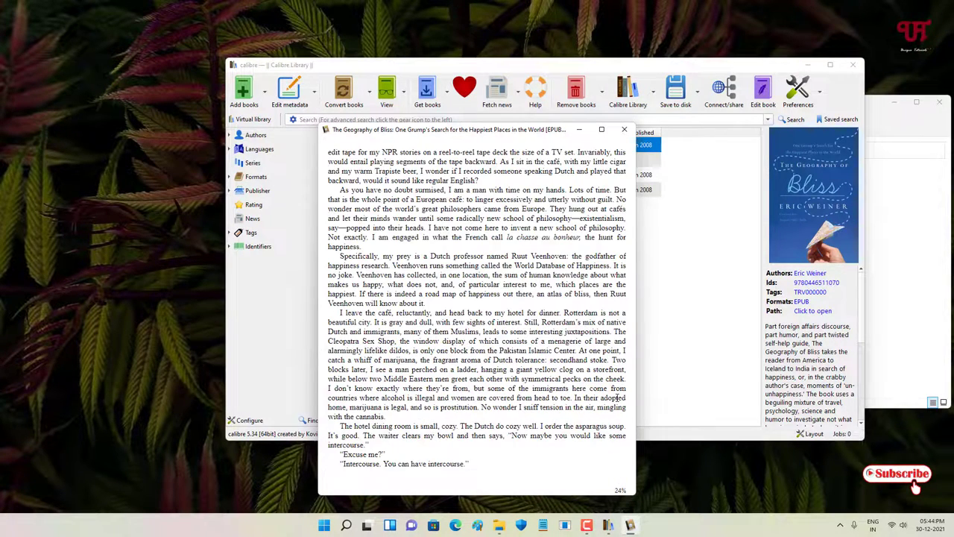
{"action": "left_click", "coordinate": [618, 400]}
{"action": "left_click", "coordinate": [617, 401]}
{"action": "left_click", "coordinate": [617, 401]}
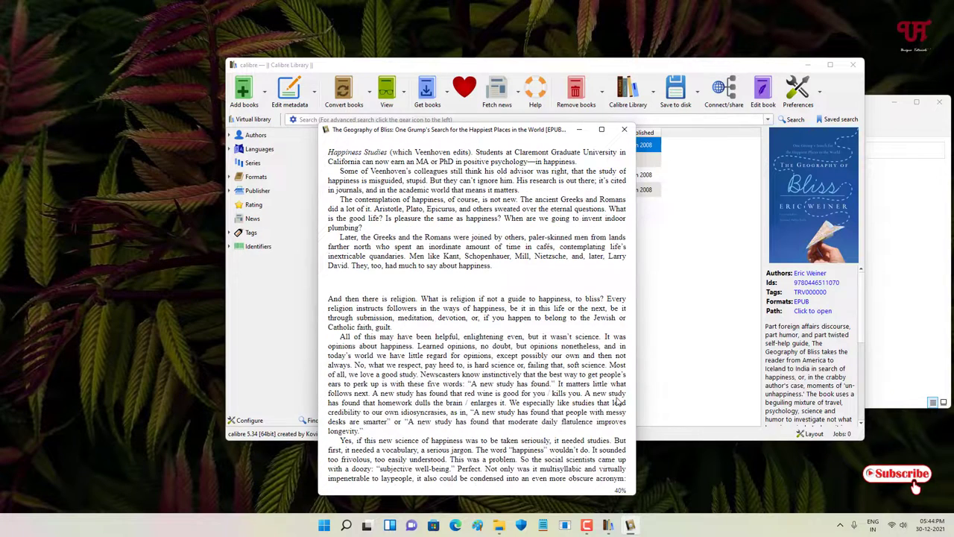
{"action": "left_click", "coordinate": [624, 130]}
- Add the file-sample_150kB PDF from the books folder to the library and open it with the calibre e-book viewer
{"action": "left_click", "coordinate": [894, 244]}
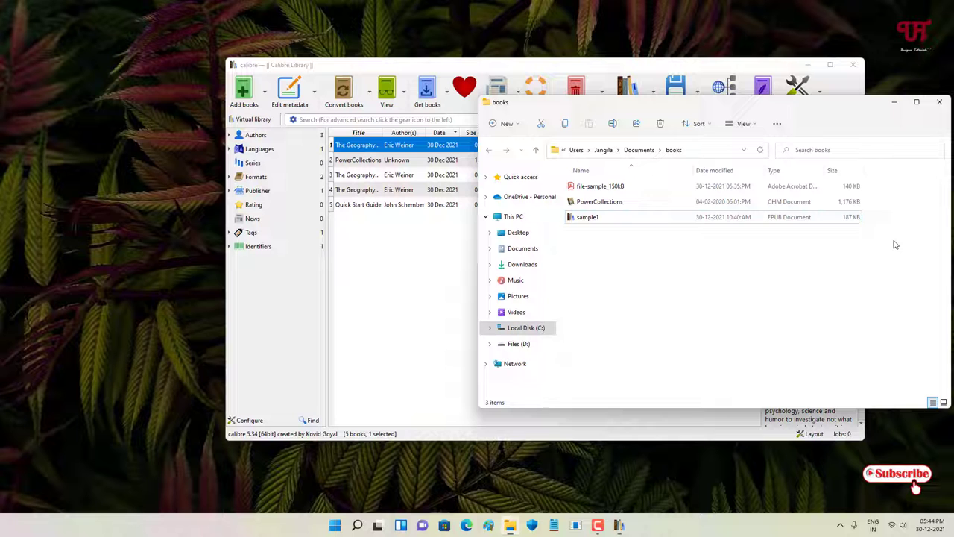
{"action": "left_click_drag", "start_coordinate": [600, 186], "coordinate": [427, 249]}
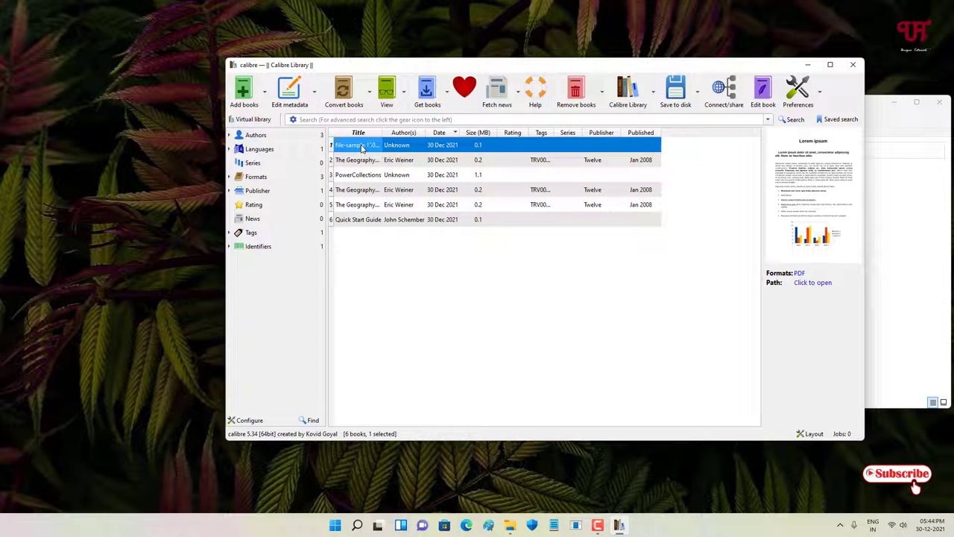
{"action": "double_click", "coordinate": [362, 148]}
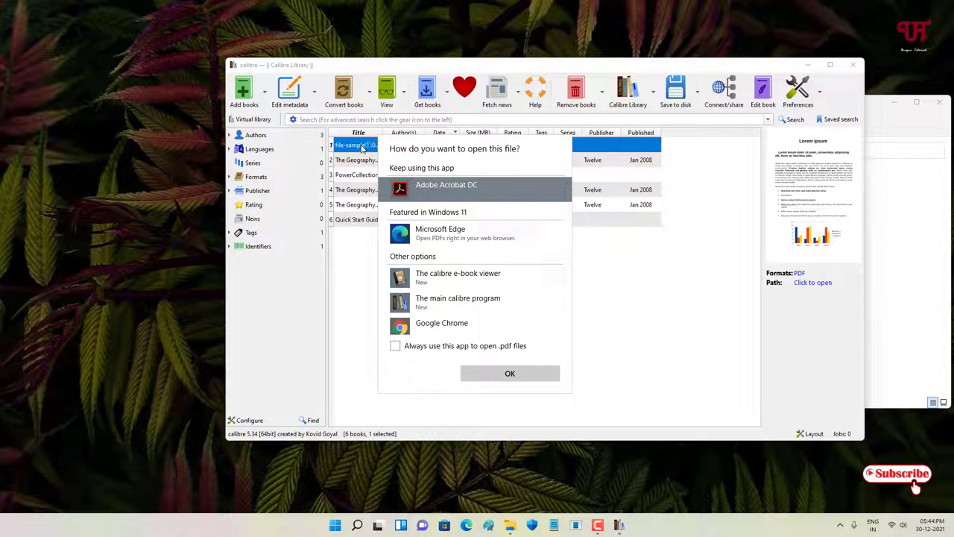
{"action": "scroll", "coordinate": [504, 287], "scroll_direction": "down", "scroll_amount": 1}
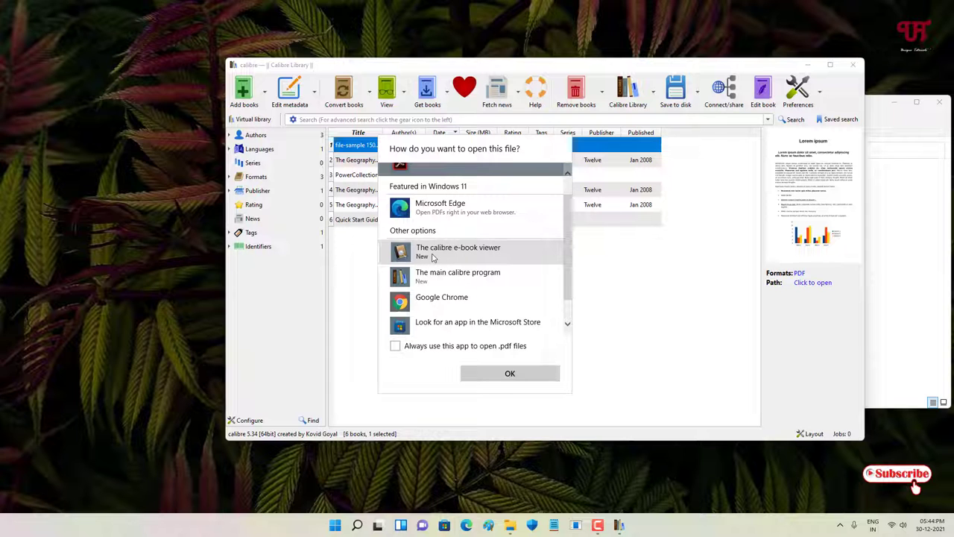
{"action": "left_click", "coordinate": [433, 255]}
{"action": "left_click", "coordinate": [513, 374]}
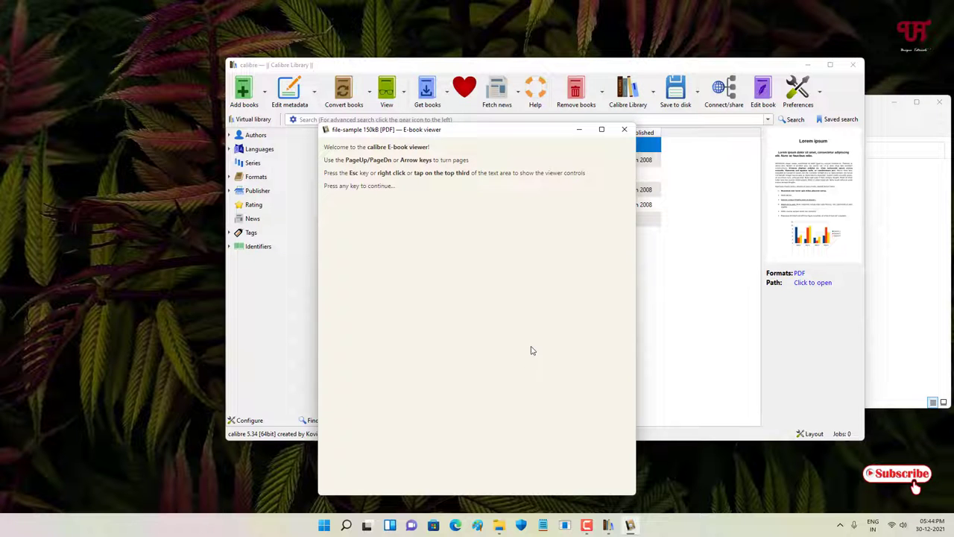
- Look through the pages of the file-sample 150kB PDF in both directions and close the E-book viewer
{"action": "scroll", "coordinate": [587, 369], "scroll_direction": "down", "scroll_amount": 10}
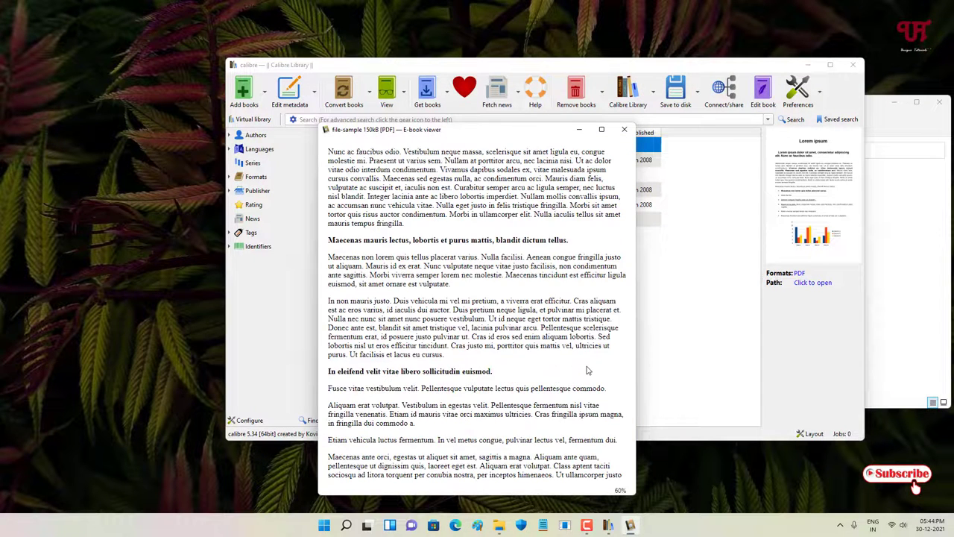
{"action": "scroll", "coordinate": [587, 370], "scroll_direction": "down", "scroll_amount": 5}
{"action": "scroll", "coordinate": [587, 371], "scroll_direction": "up", "scroll_amount": 15}
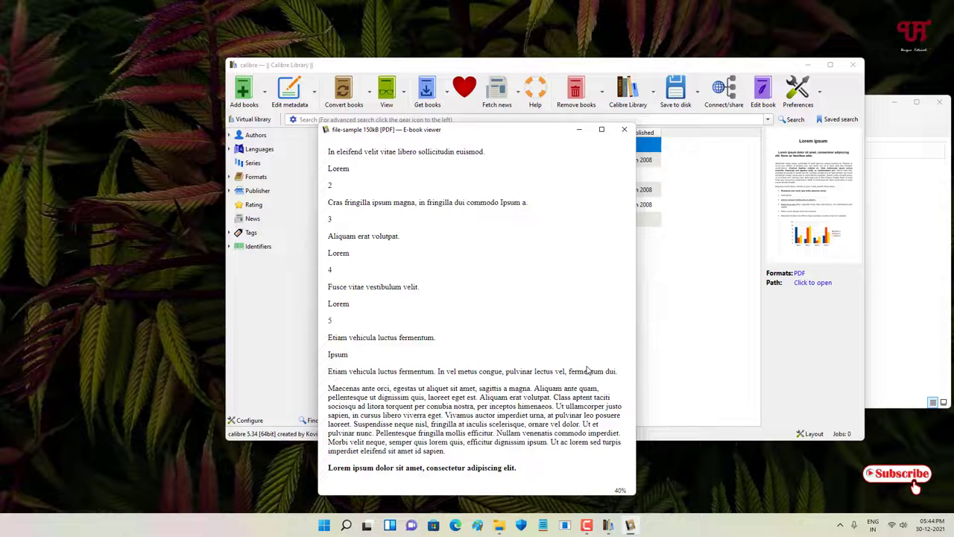
{"action": "scroll", "coordinate": [587, 371], "scroll_direction": "down", "scroll_amount": 15}
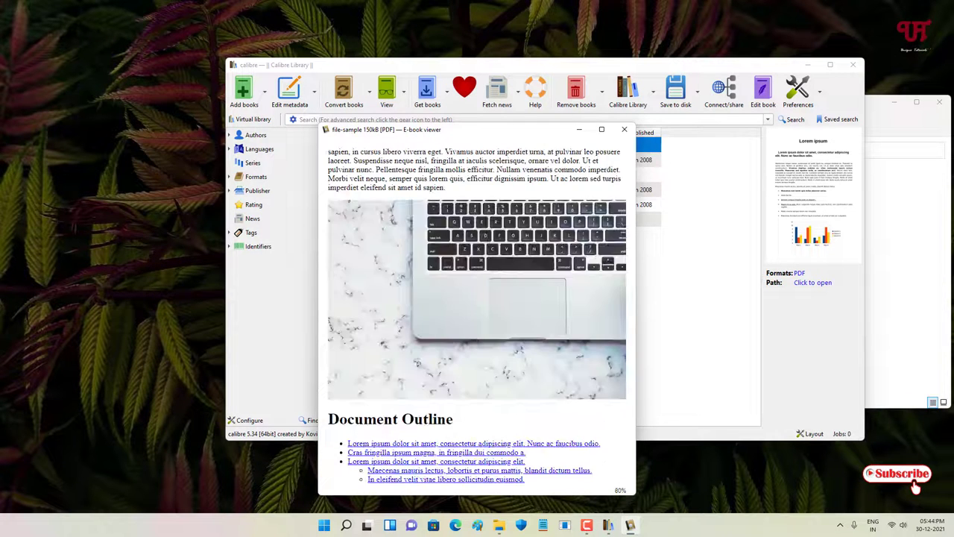
{"action": "left_click", "coordinate": [624, 129]}
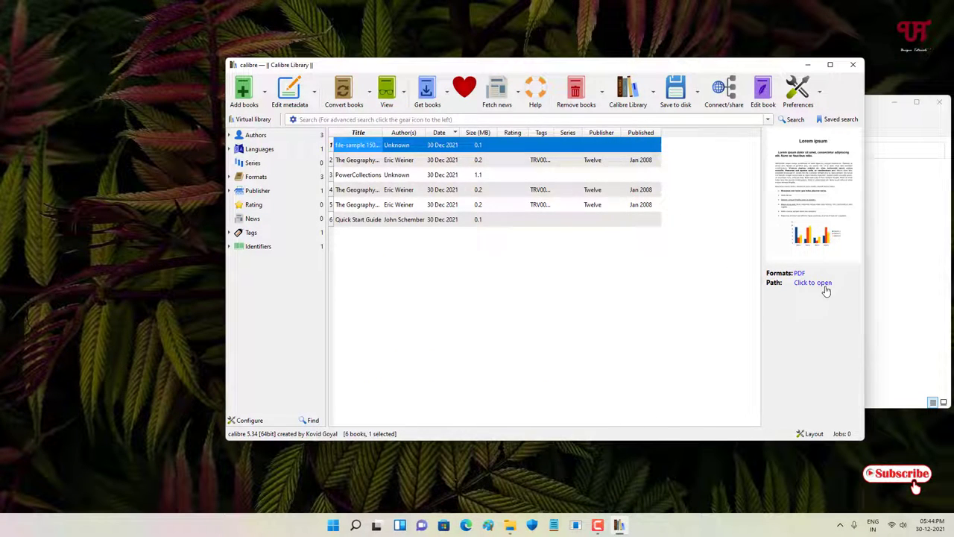
- Add the PowerCollections CHM file from the books folder in File Explorer to the calibre library, accepting it as a duplicate title
{"action": "left_click", "coordinate": [880, 261]}
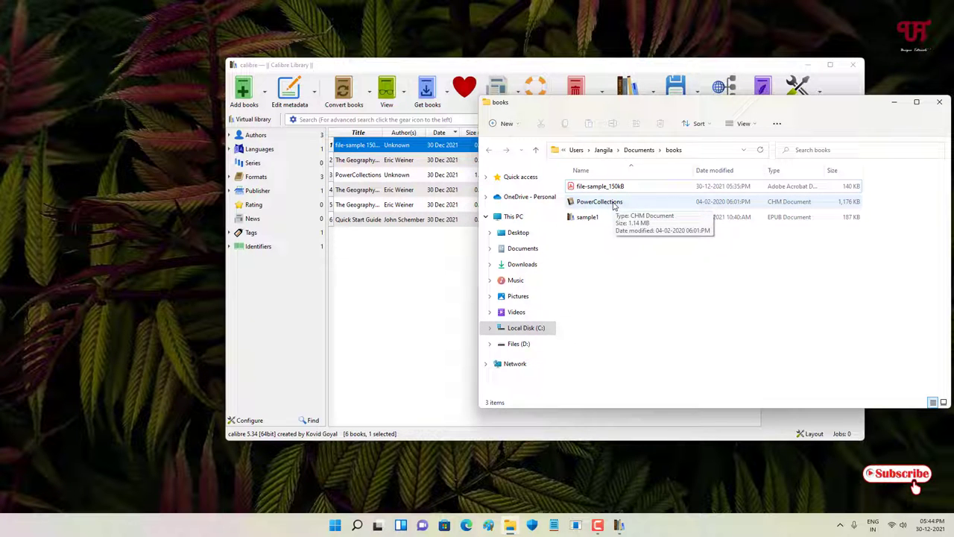
{"action": "left_click_drag", "start_coordinate": [613, 205], "coordinate": [408, 281]}
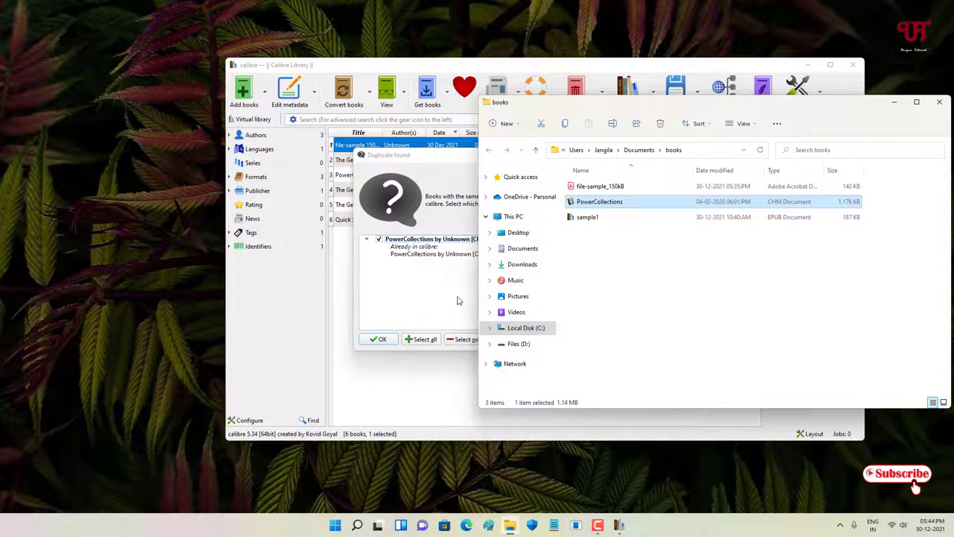
{"action": "left_click", "coordinate": [381, 340]}
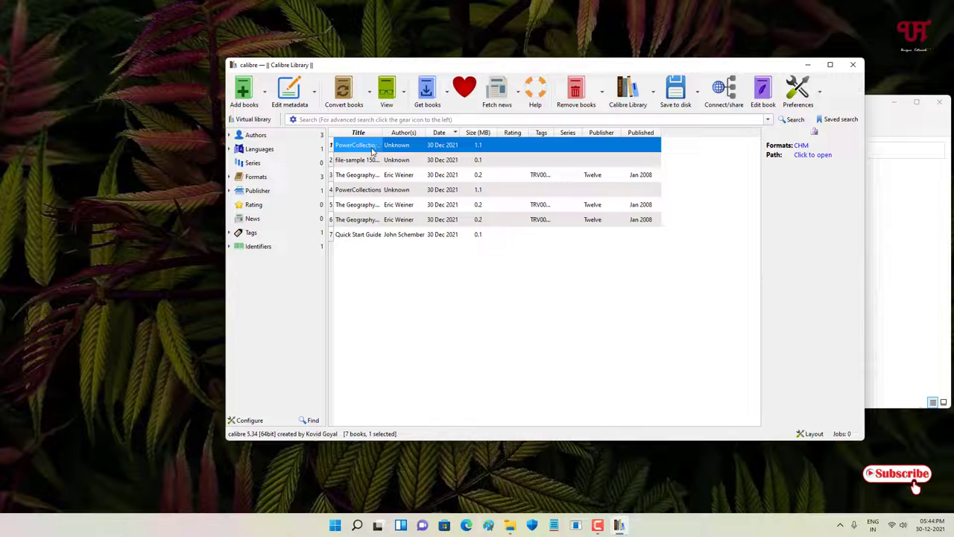
- Open the newly added PowerCollections CHM book in the E-book viewer and read through the class list to the Algorithms Class page
{"action": "double_click", "coordinate": [372, 151]}
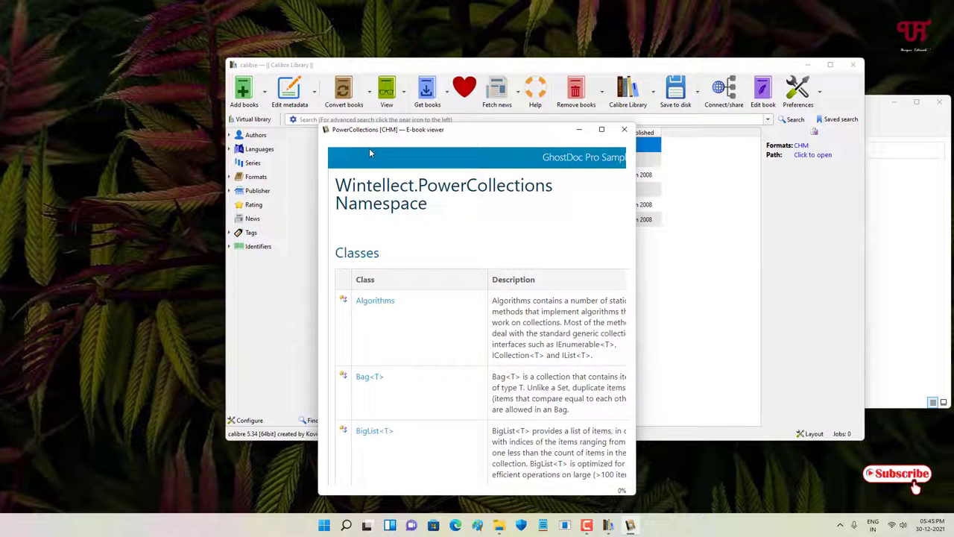
{"action": "scroll", "coordinate": [451, 275], "scroll_direction": "down", "scroll_amount": 10}
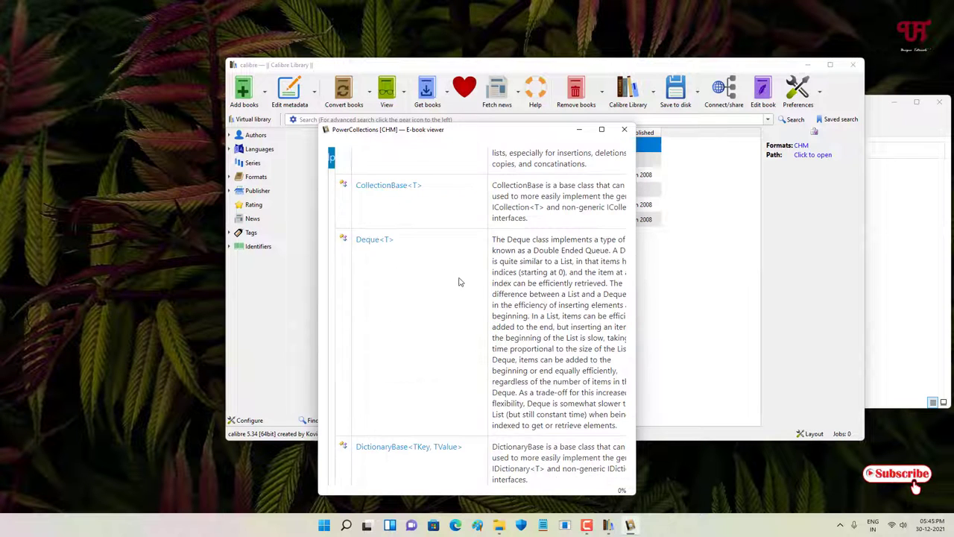
{"action": "scroll", "coordinate": [463, 284], "scroll_direction": "down", "scroll_amount": 15}
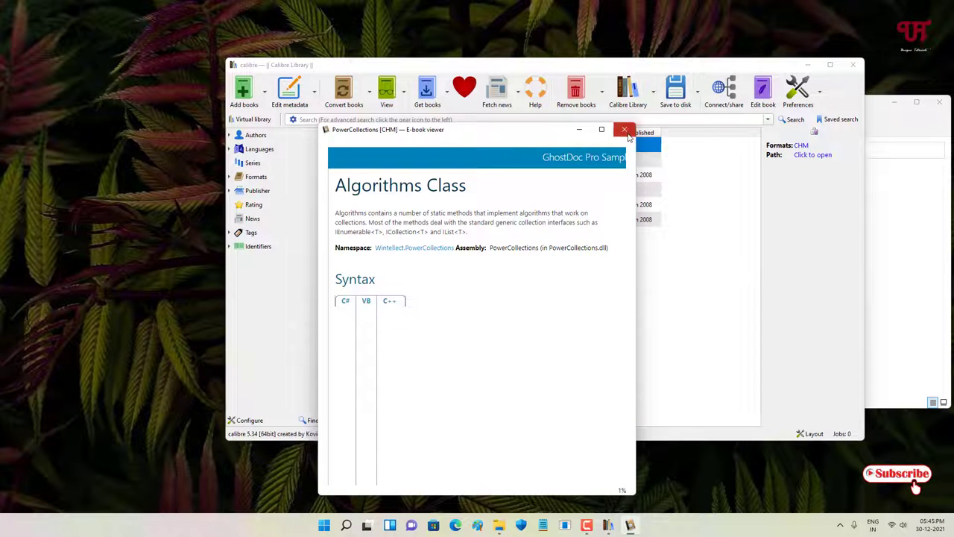
- Close the E-book viewer, the calibre library window and the books folder in File Explorer
{"action": "left_click", "coordinate": [624, 129]}
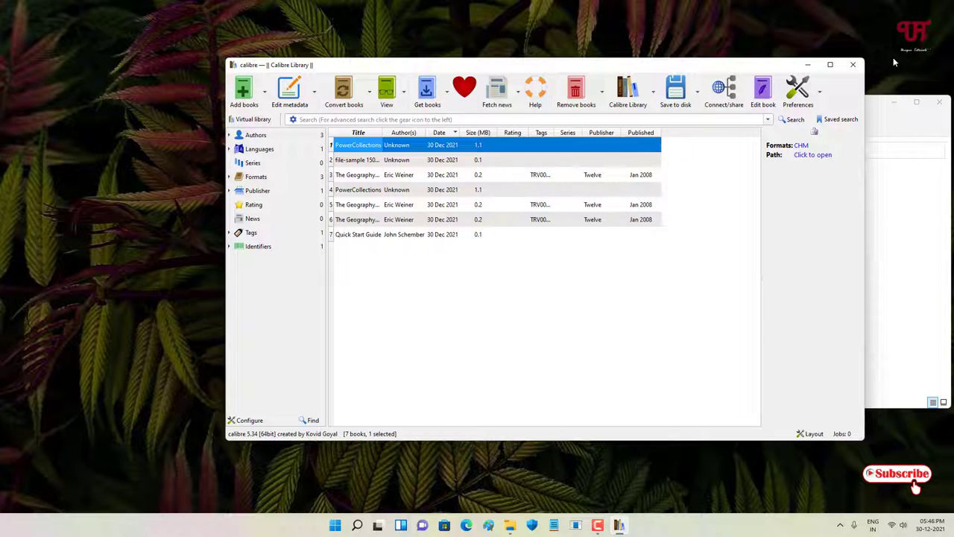
{"action": "left_click", "coordinate": [853, 67]}
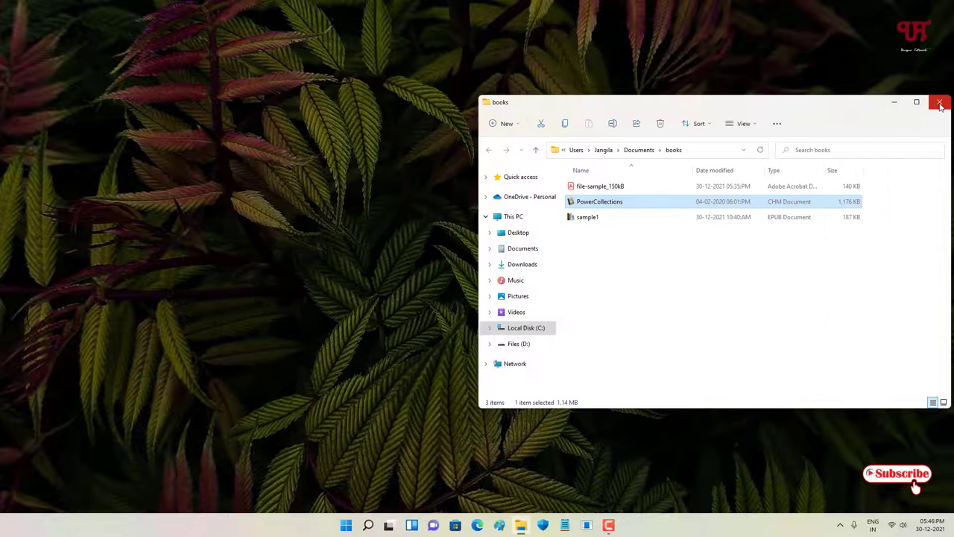
{"action": "left_click", "coordinate": [938, 101]}
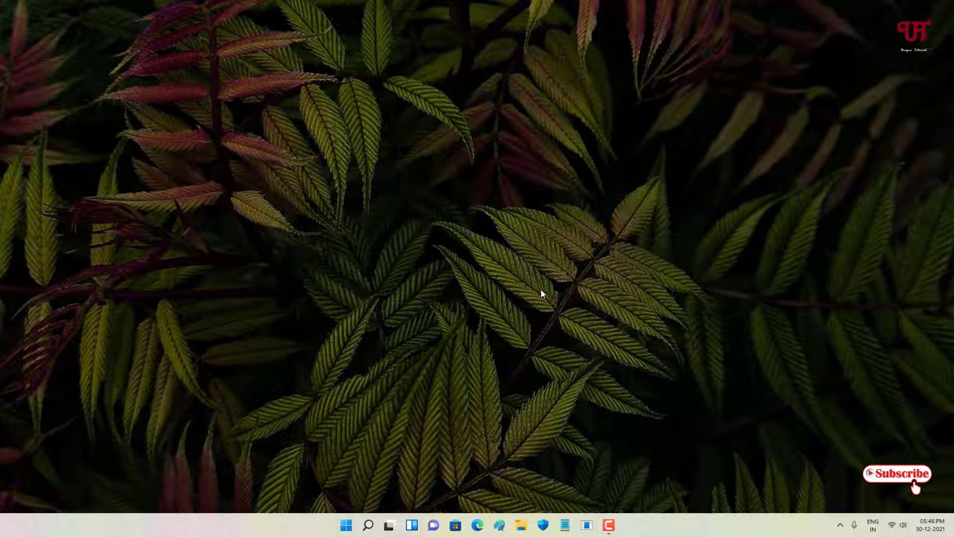